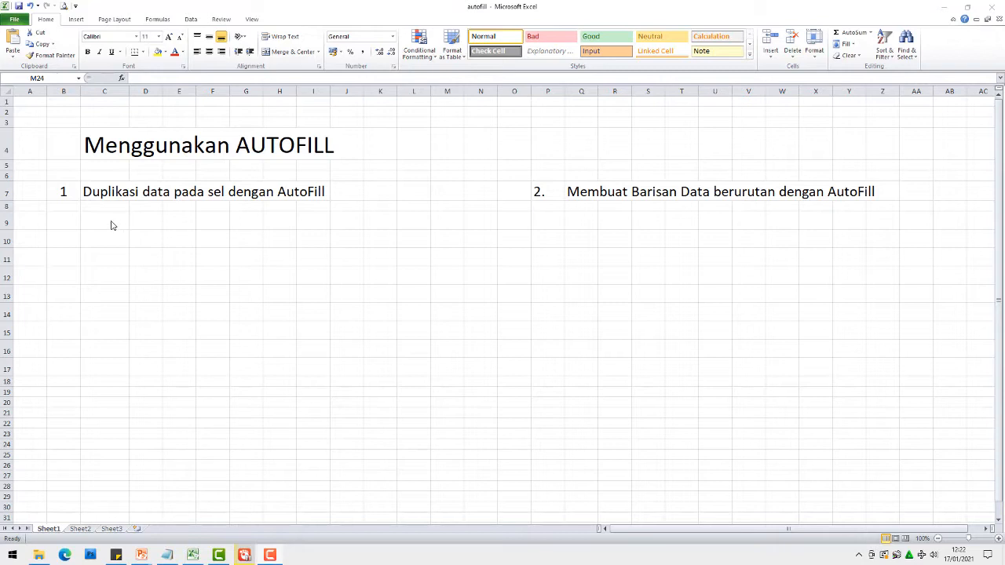
- Enter a person's first name in cell C9 under the data duplication heading
{"action": "left_click", "coordinate": [111, 222]}
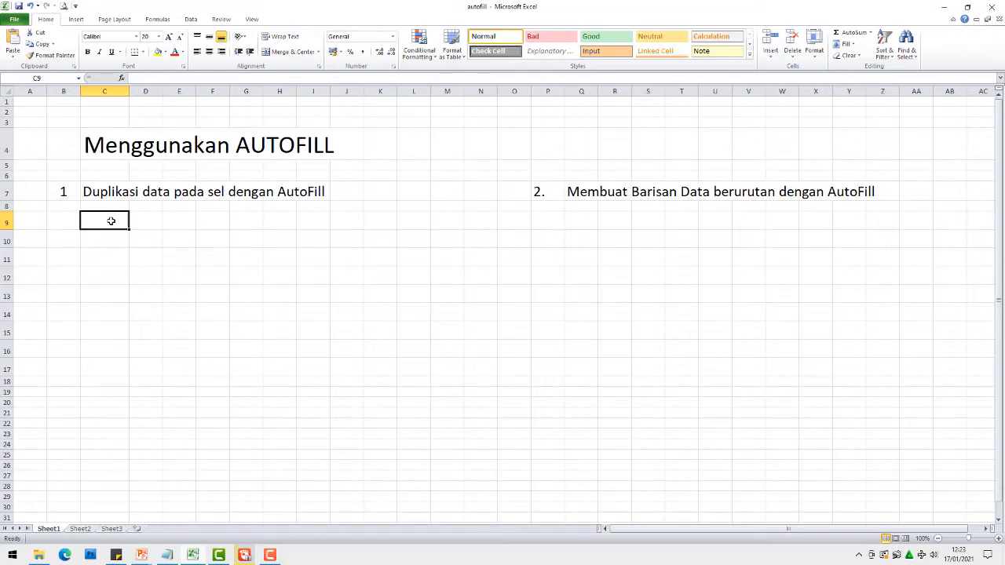
{"action": "type", "text": "fa"}
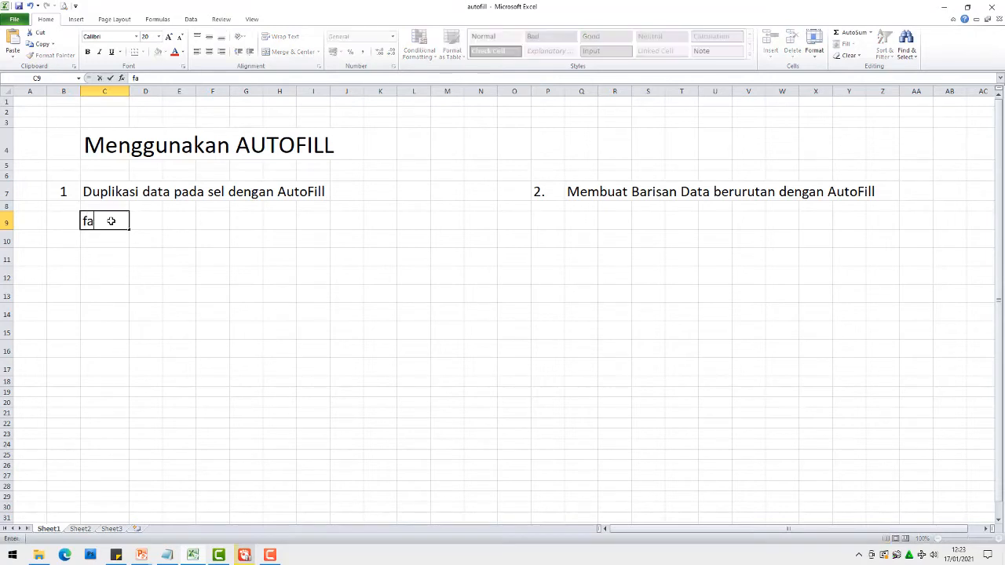
{"action": "type", "text": "hmi"}
{"action": "key", "text": "Return"}
{"action": "left_click", "coordinate": [101, 221]}
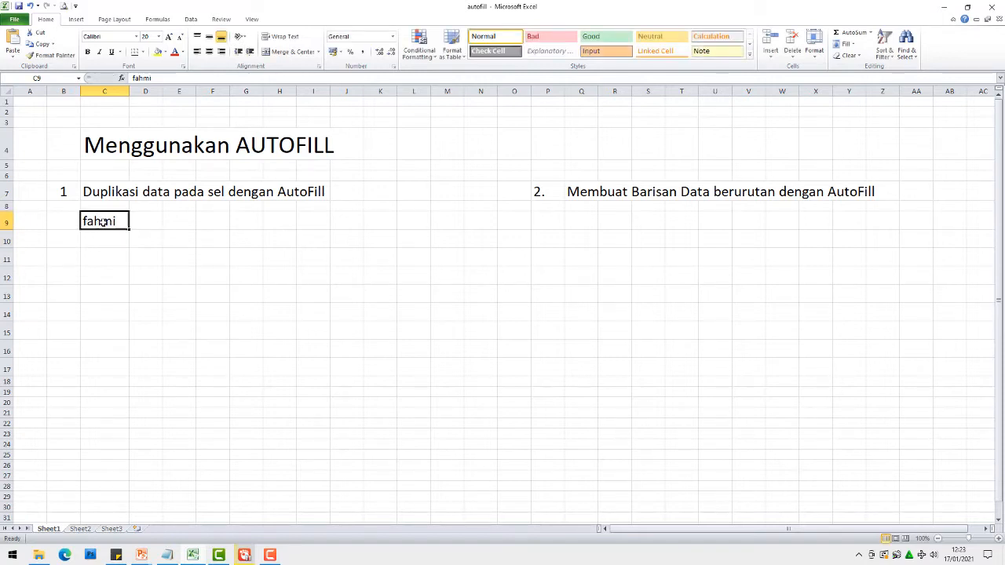
{"action": "left_click", "coordinate": [102, 242]}
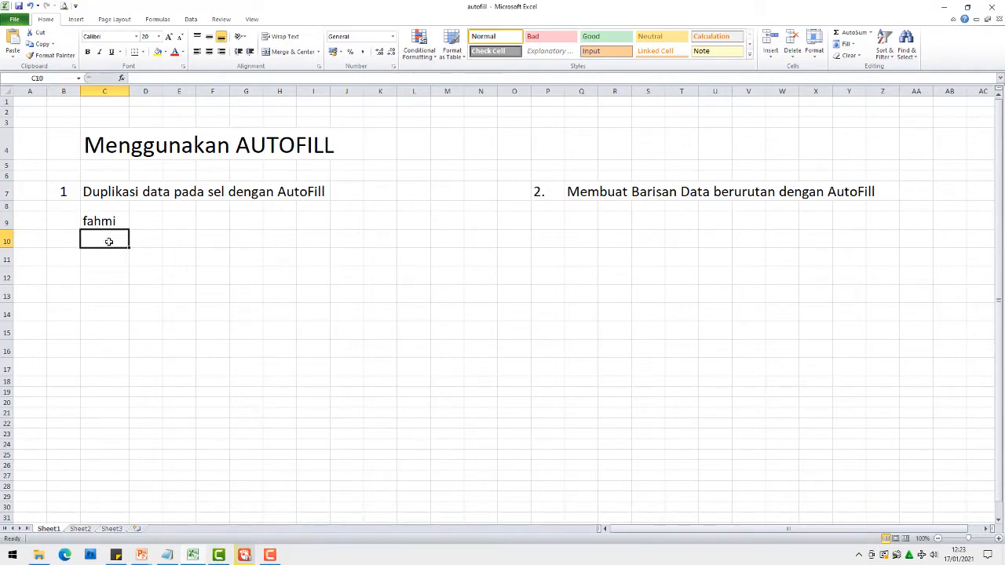
{"action": "left_click", "coordinate": [110, 221]}
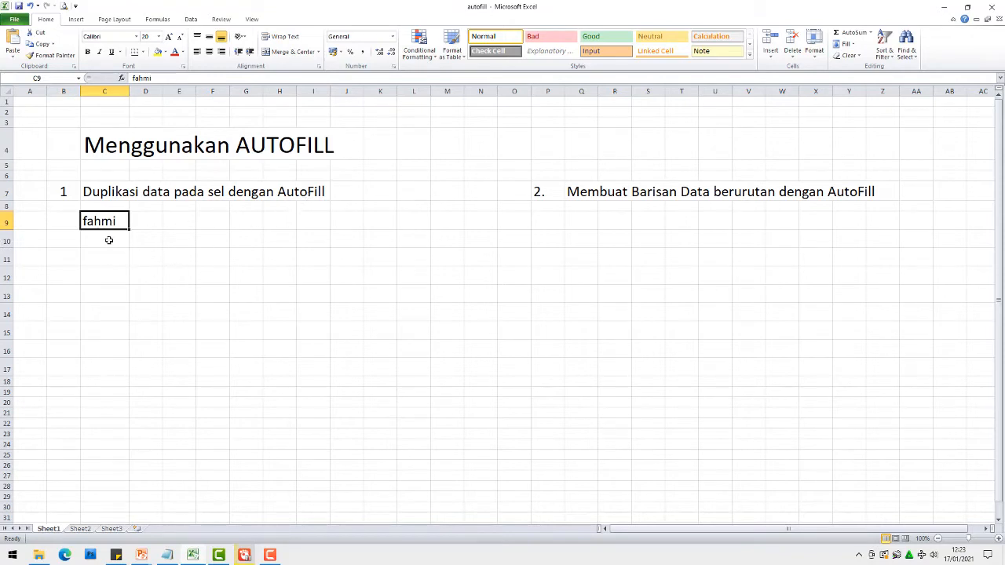
{"action": "left_click", "coordinate": [110, 240]}
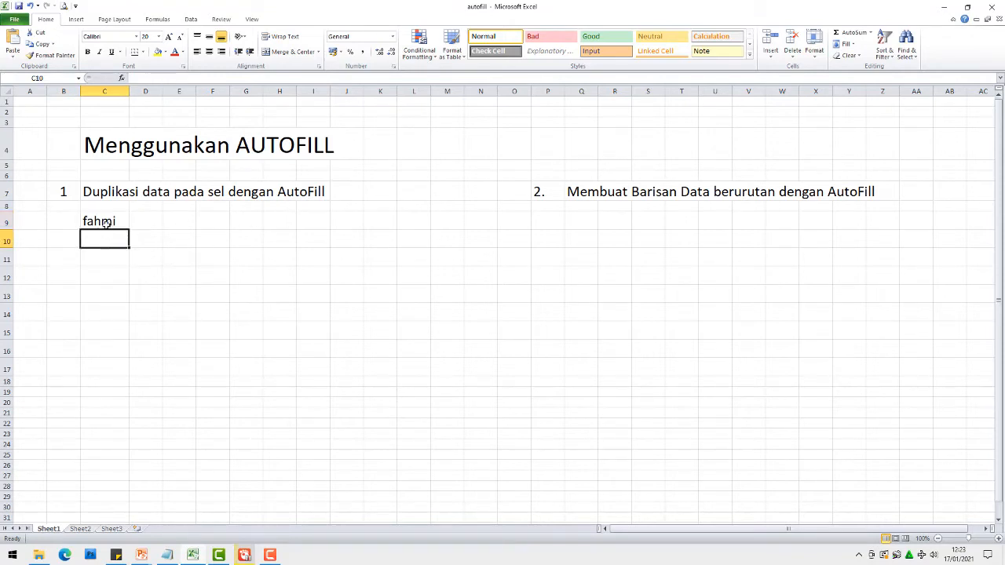
{"action": "left_click", "coordinate": [105, 223]}
{"action": "left_click", "coordinate": [105, 237]}
{"action": "left_click", "coordinate": [106, 223]}
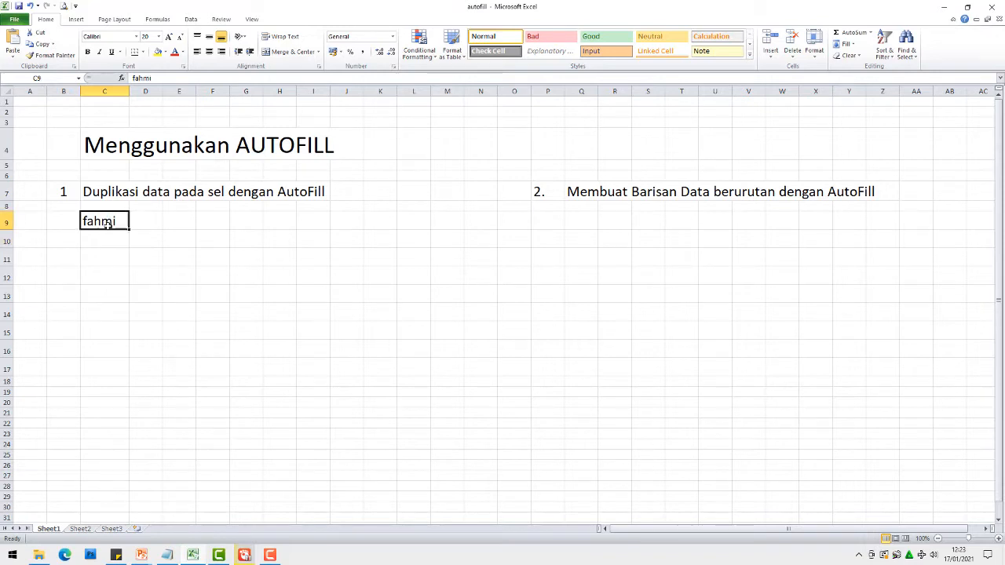
{"action": "left_click", "coordinate": [105, 237]}
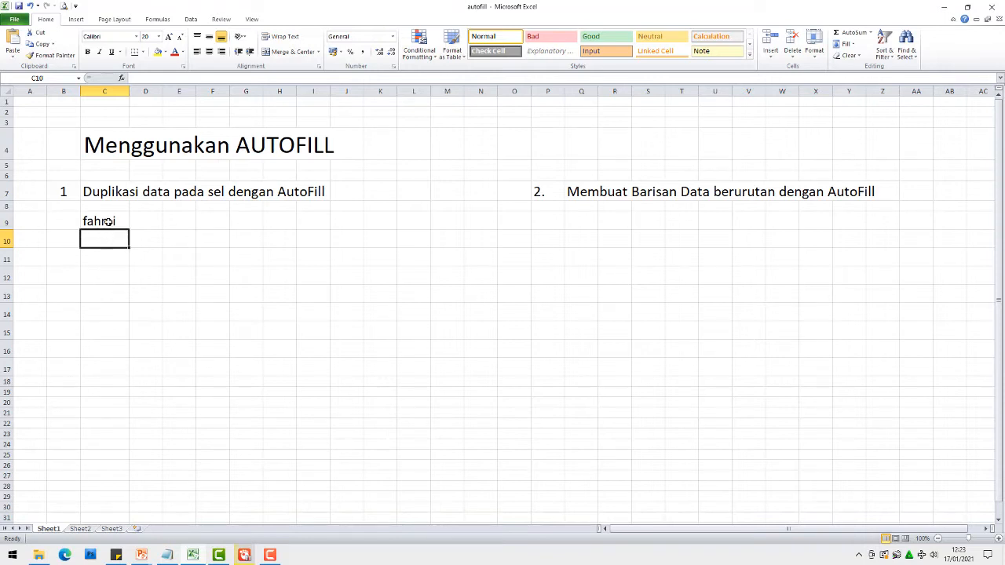
- AutoFill the name from cell C9 down through C15 to duplicate it in each cell
{"action": "left_click", "coordinate": [108, 222]}
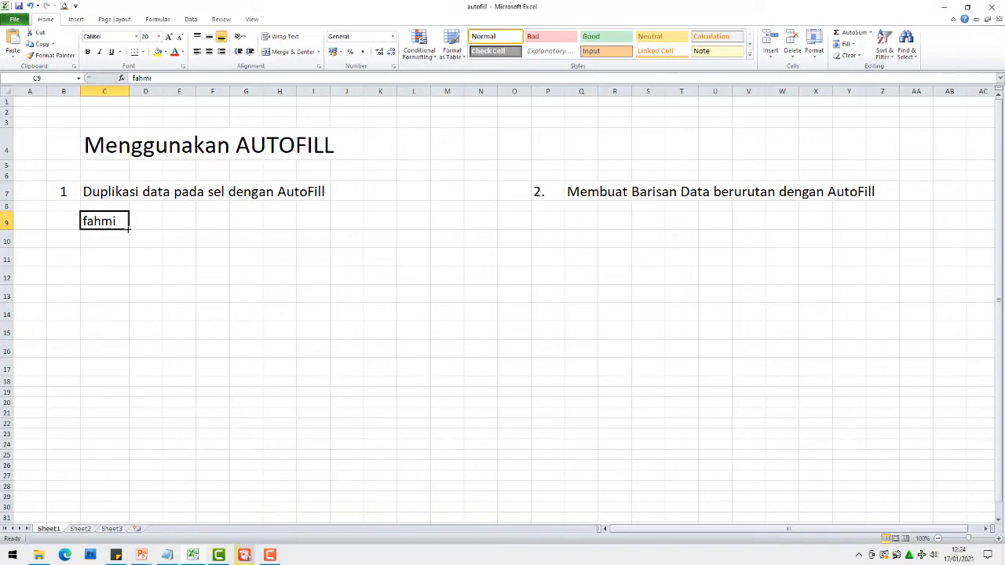
{"action": "left_click_drag", "start_coordinate": [128, 228], "coordinate": [128, 227]}
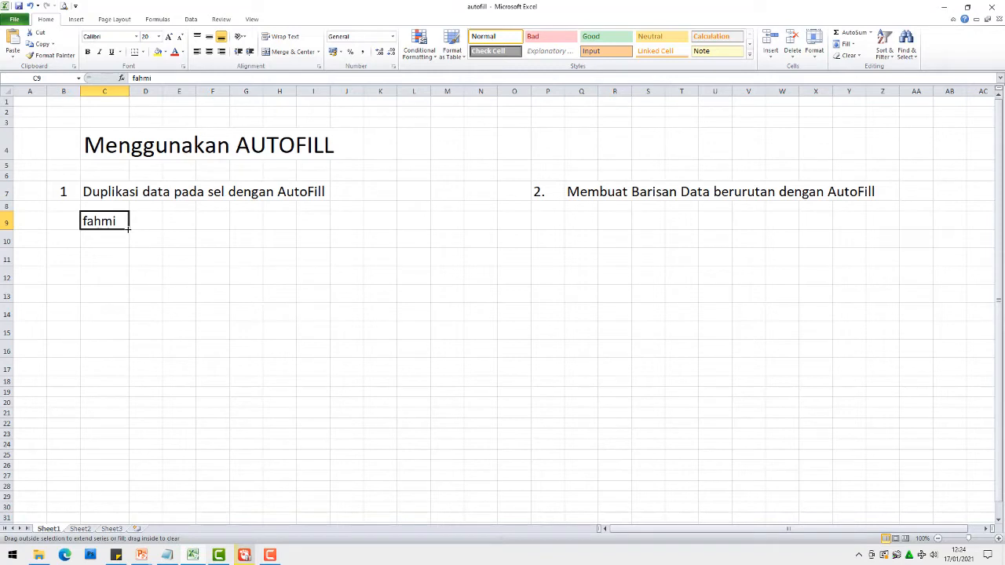
{"action": "left_click_drag", "start_coordinate": [127, 231], "coordinate": [123, 335]}
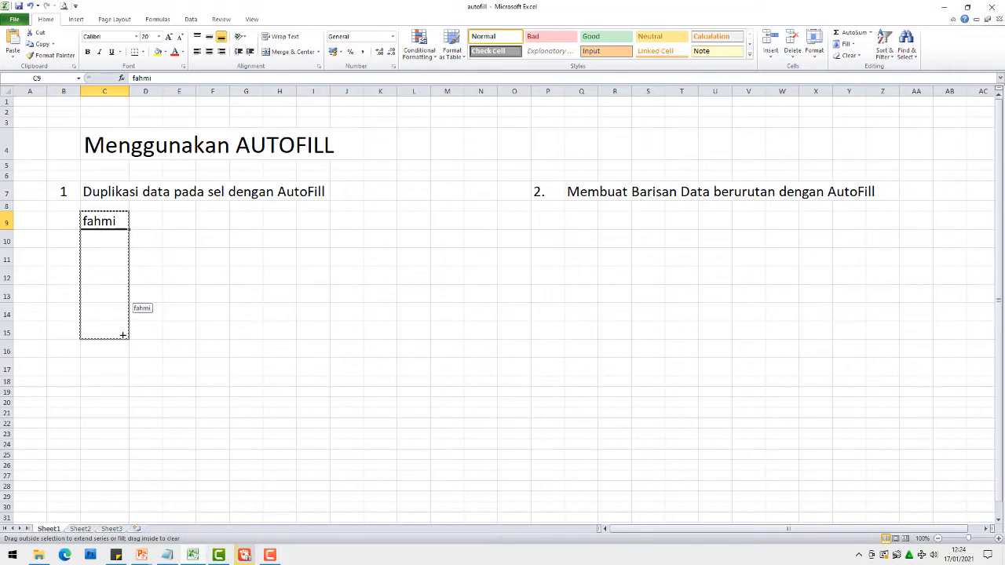
{"action": "left_click_drag", "start_coordinate": [123, 334], "coordinate": [122, 335]}
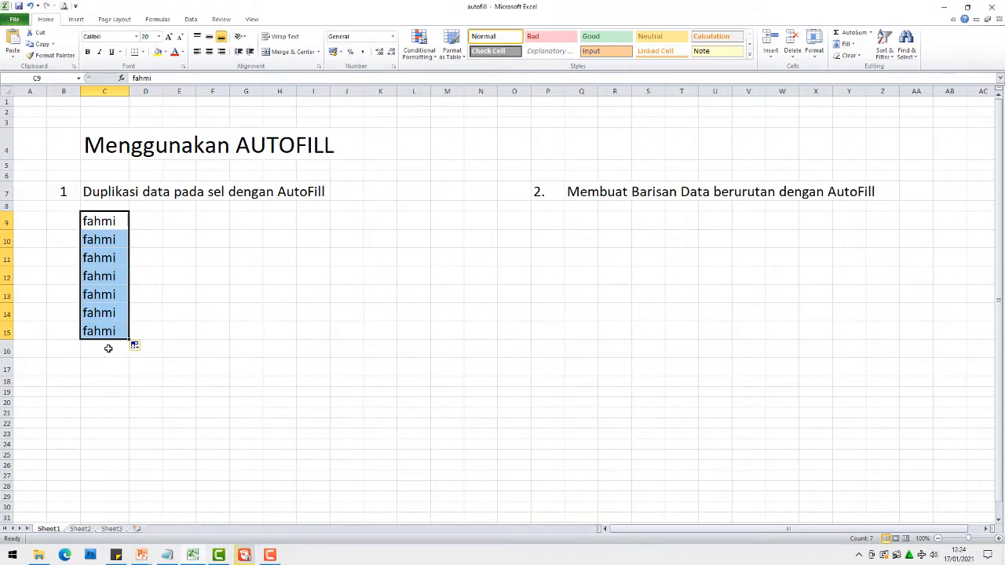
{"action": "left_click", "coordinate": [108, 347]}
{"action": "left_click", "coordinate": [111, 222]}
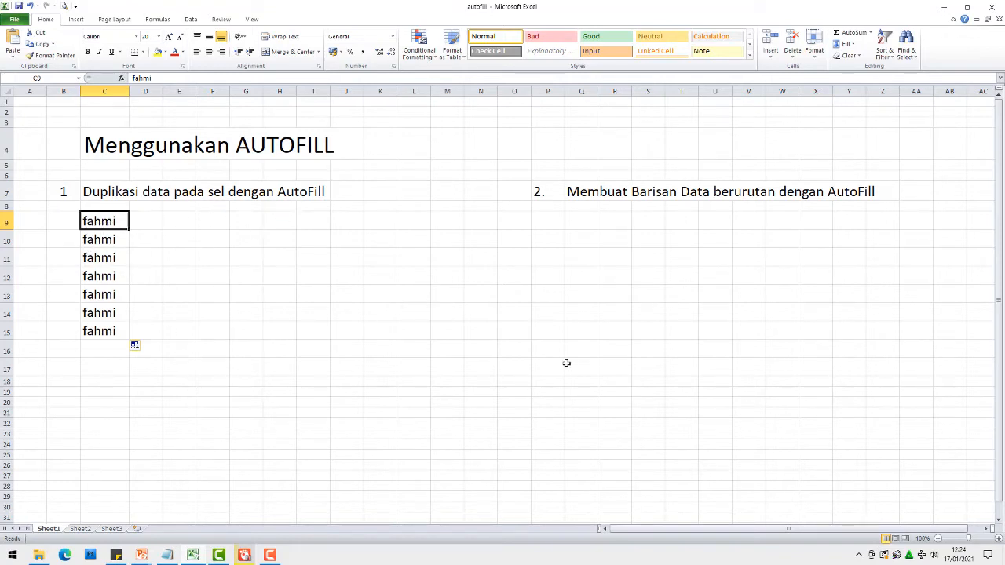
- Enter the starting numbers 1, 2 and 3 in cells Q9, Q10 and Q11 under the sequential data heading
{"action": "left_click", "coordinate": [581, 220]}
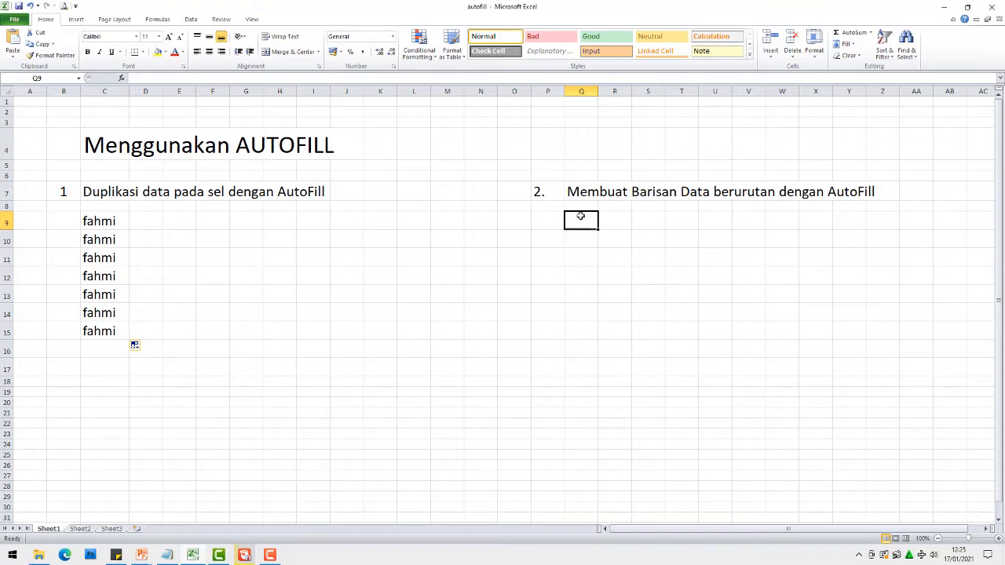
{"action": "type", "text": "1"}
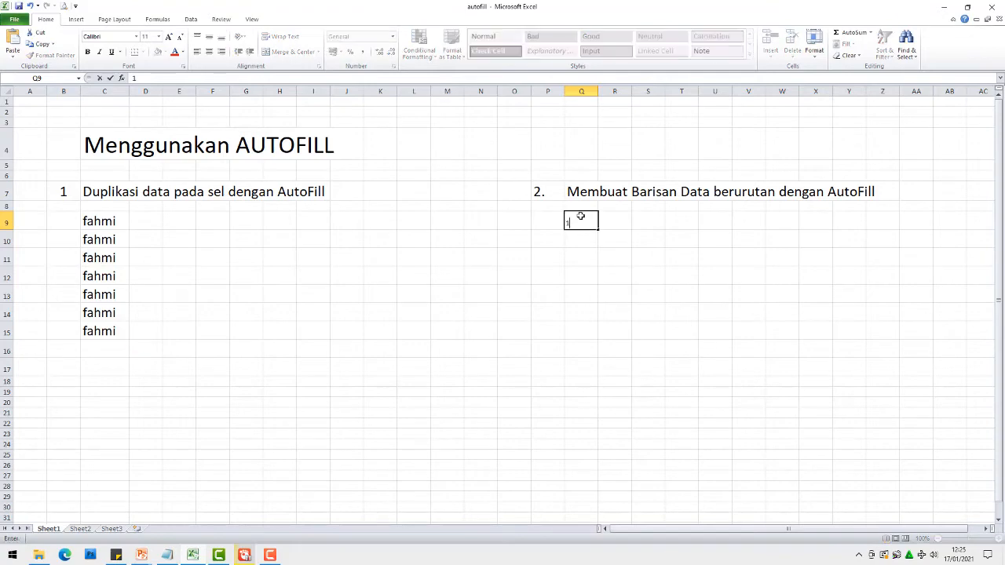
{"action": "left_click", "coordinate": [580, 239]}
{"action": "type", "text": "2"}
{"action": "left_click", "coordinate": [587, 263]}
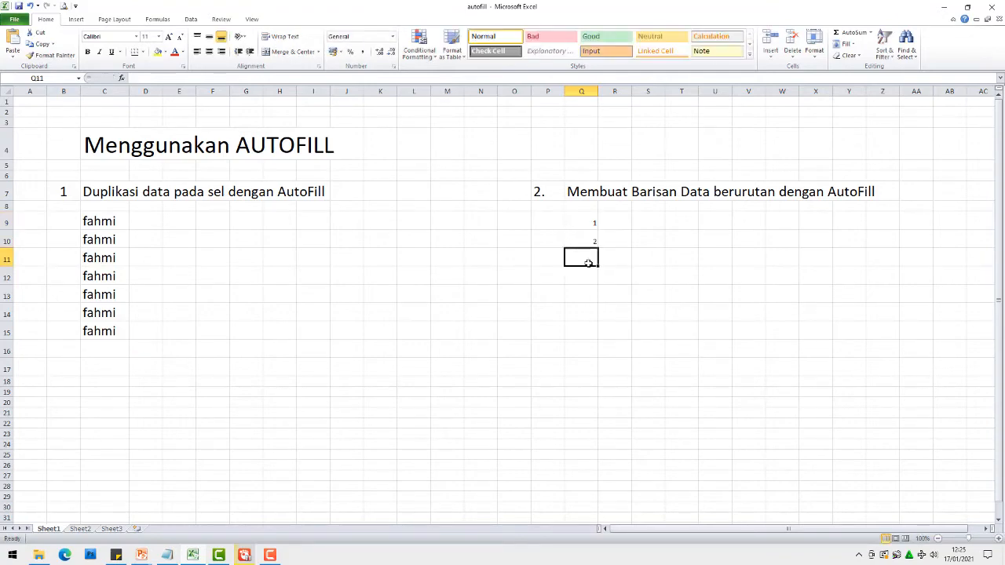
{"action": "type", "text": "3"}
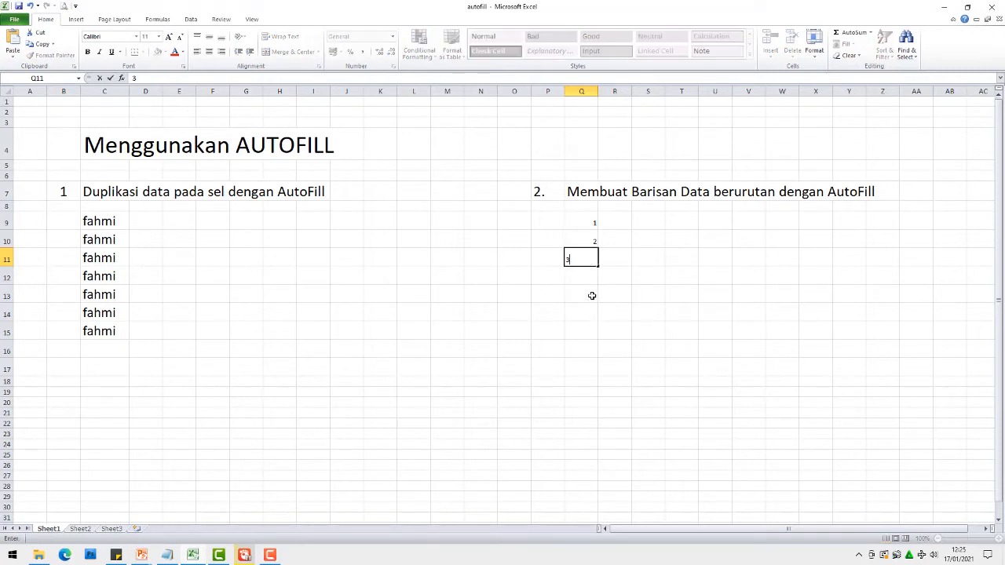
{"action": "left_click", "coordinate": [592, 223]}
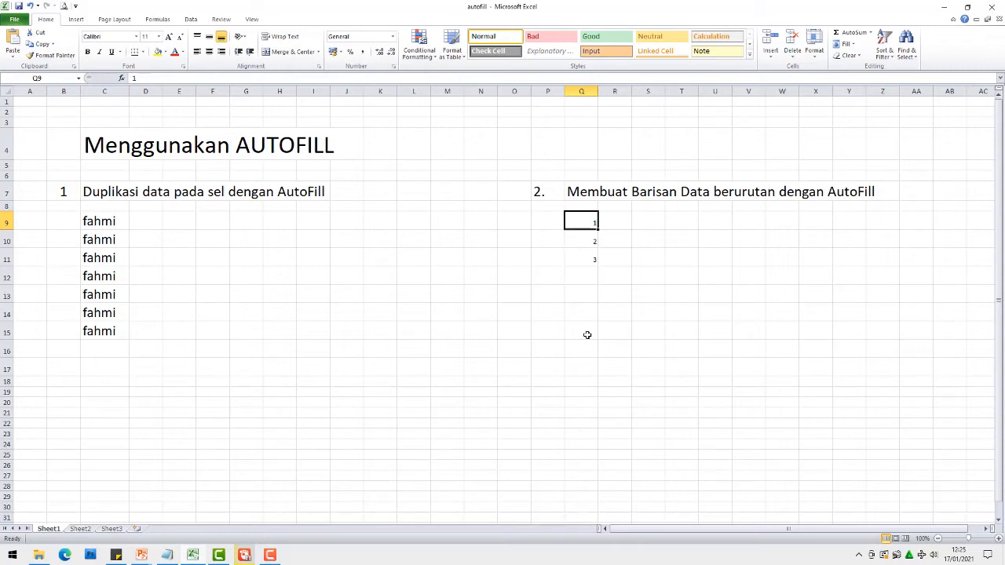
{"action": "left_click", "coordinate": [584, 261]}
{"action": "left_click", "coordinate": [581, 224]}
{"action": "left_click", "coordinate": [582, 236]}
{"action": "left_click", "coordinate": [582, 256]}
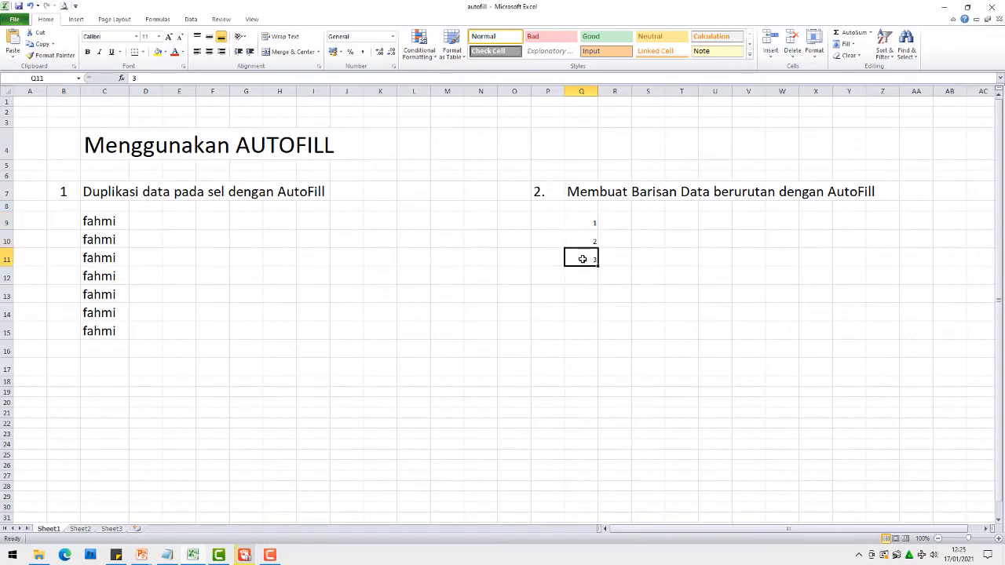
{"action": "left_click", "coordinate": [582, 219]}
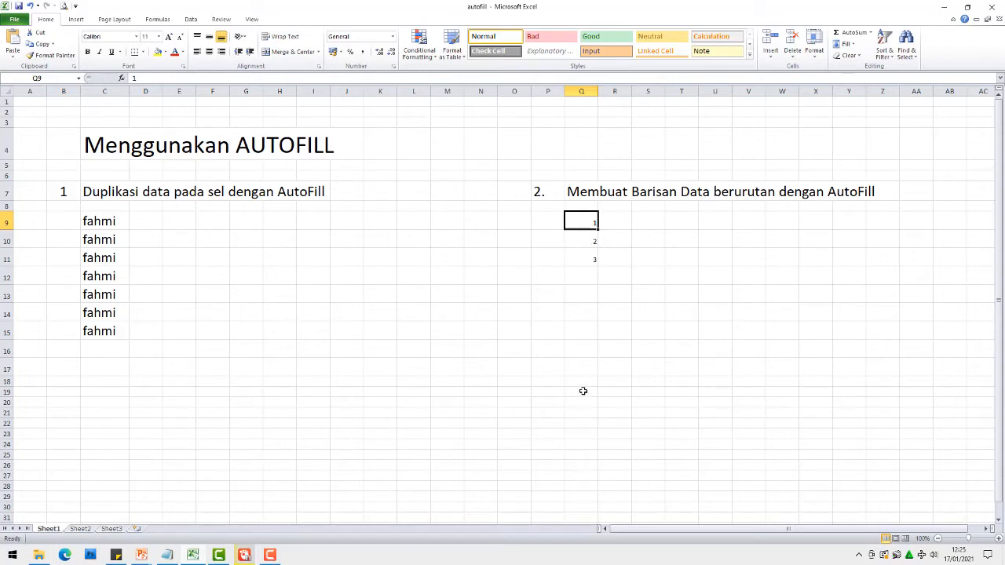
{"action": "left_click", "coordinate": [591, 260]}
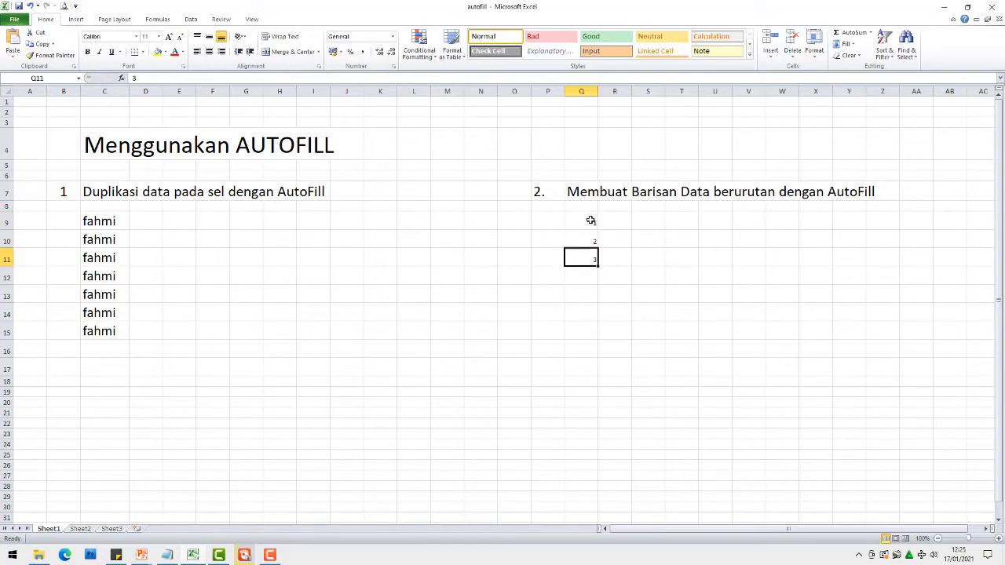
{"action": "left_click", "coordinate": [584, 279]}
{"action": "left_click", "coordinate": [576, 221]}
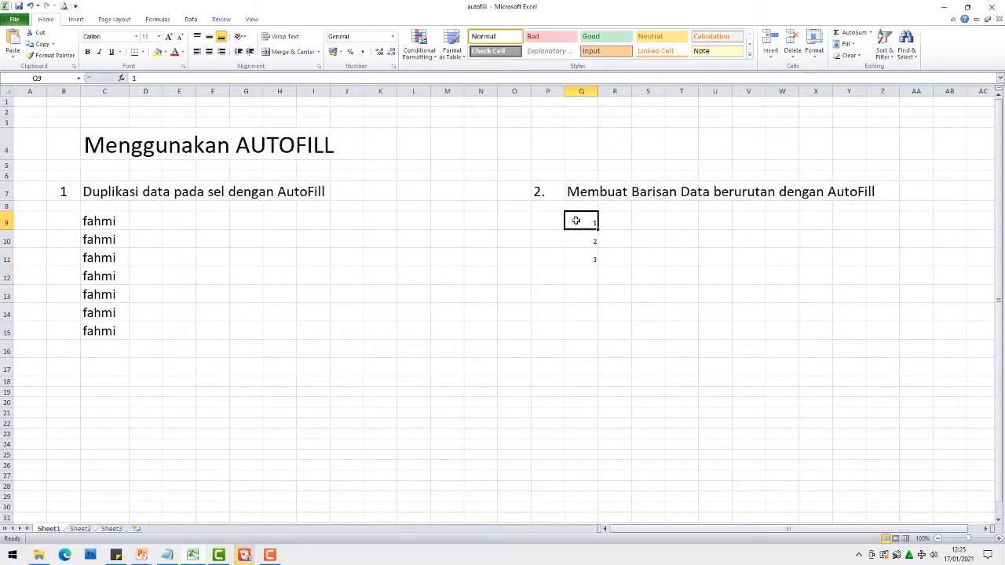
{"action": "left_click", "coordinate": [584, 259]}
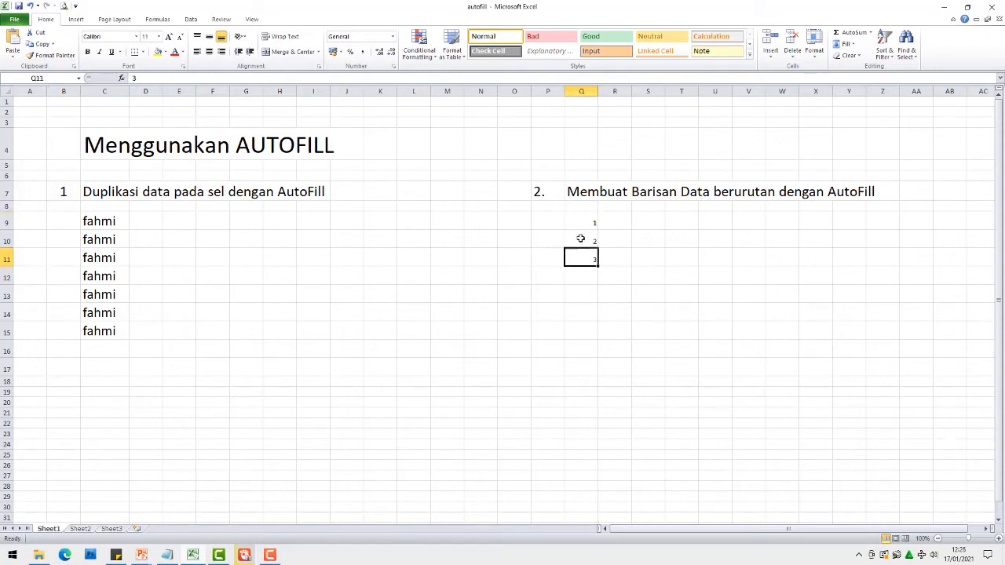
{"action": "left_click", "coordinate": [578, 222]}
{"action": "left_click", "coordinate": [579, 243]}
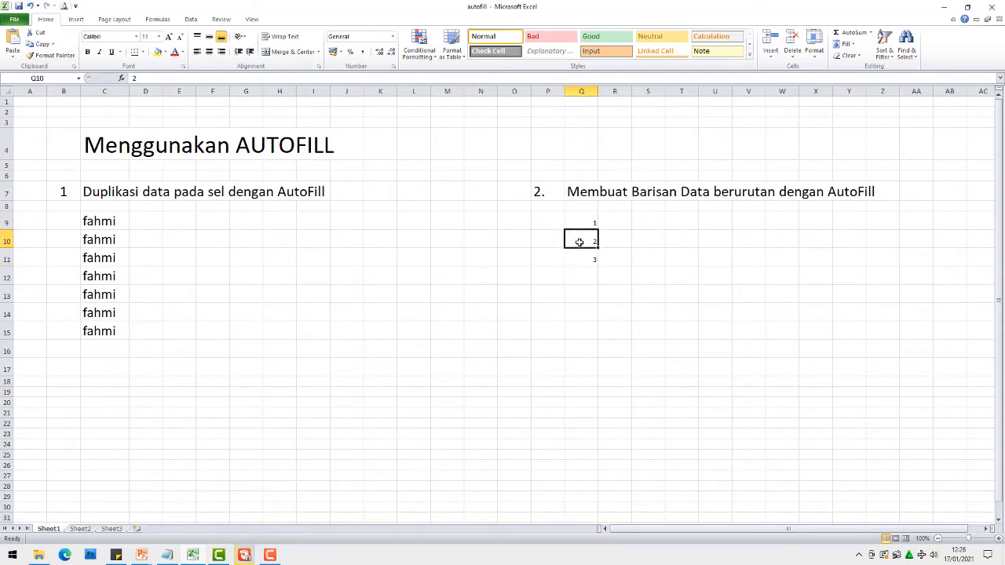
{"action": "left_click", "coordinate": [578, 256]}
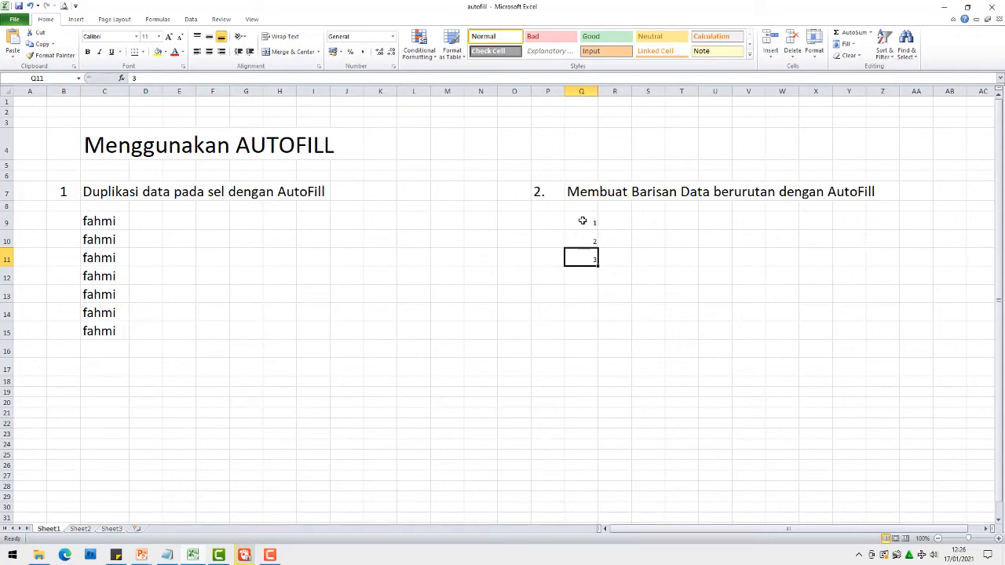
- AutoFill the number series in Q9:Q11 down to cell Q18 so it continues to 10
{"action": "left_click_drag", "start_coordinate": [583, 220], "coordinate": [586, 258]}
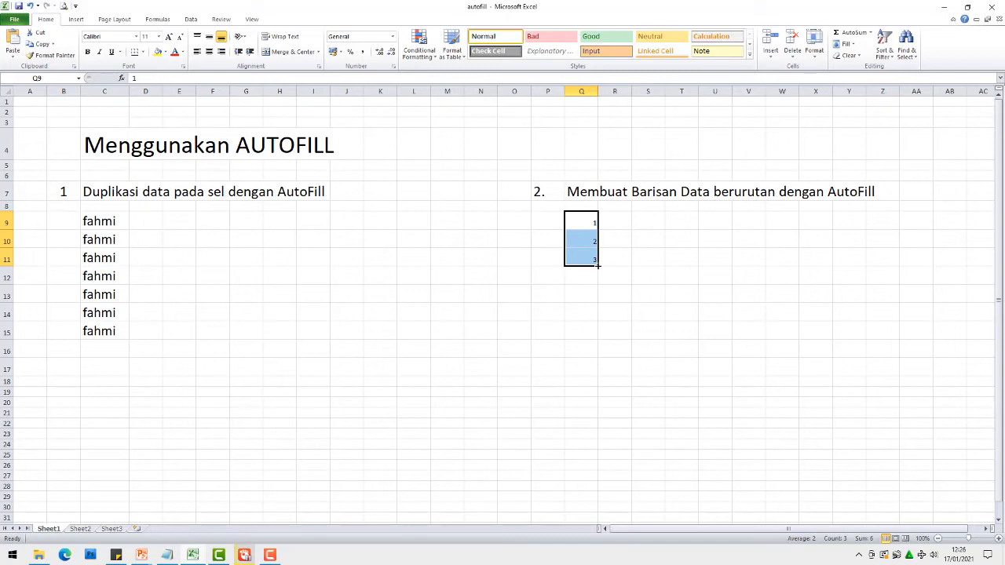
{"action": "left_click_drag", "start_coordinate": [597, 266], "coordinate": [590, 388]}
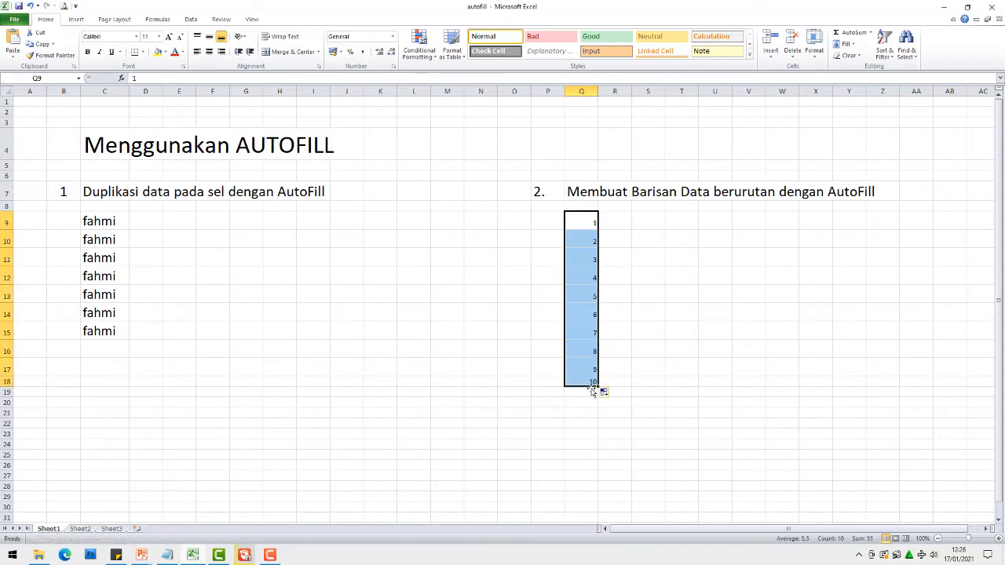